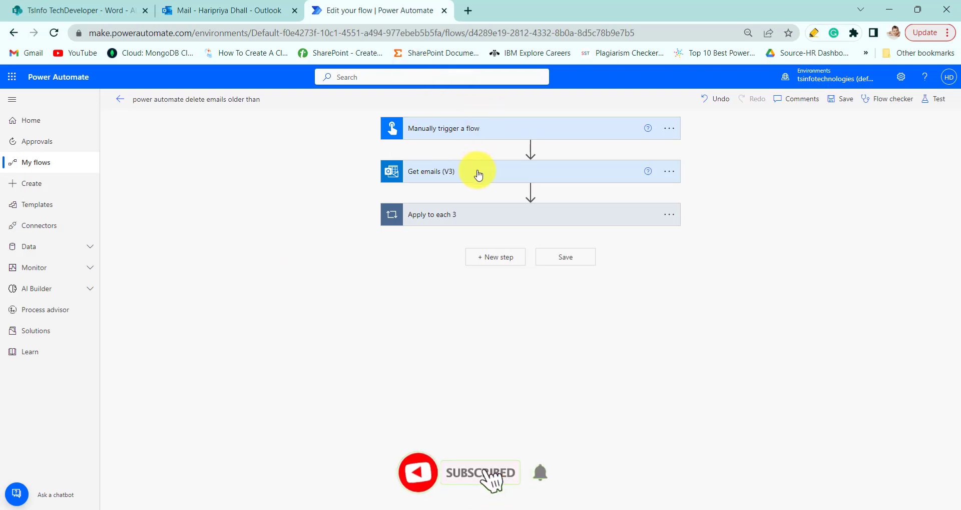
# Expand Get emails (V3) to review its Inbox folder, attachments and Top 25 settings.
pyautogui.click(479, 174)
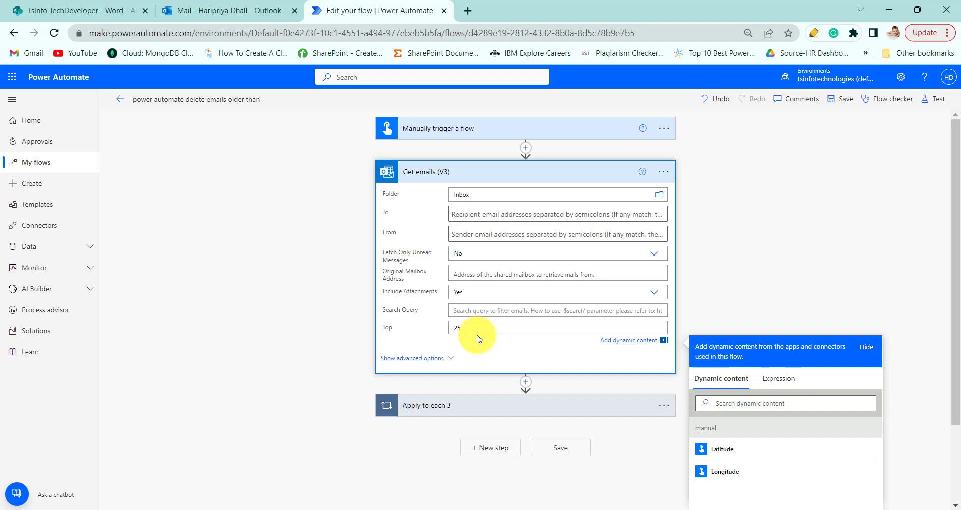
# Expand Apply to each 3 and select the Condition's addDays(utcNow(),-15,'yyyy-MM-dd') cutoff expression.
pyautogui.click(495, 406)
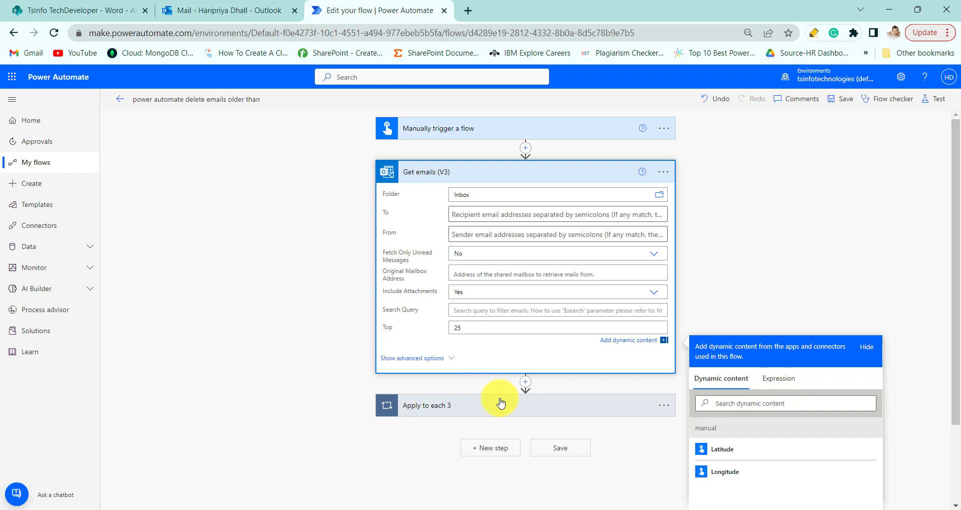
pyautogui.scroll(-3, 426, 303)
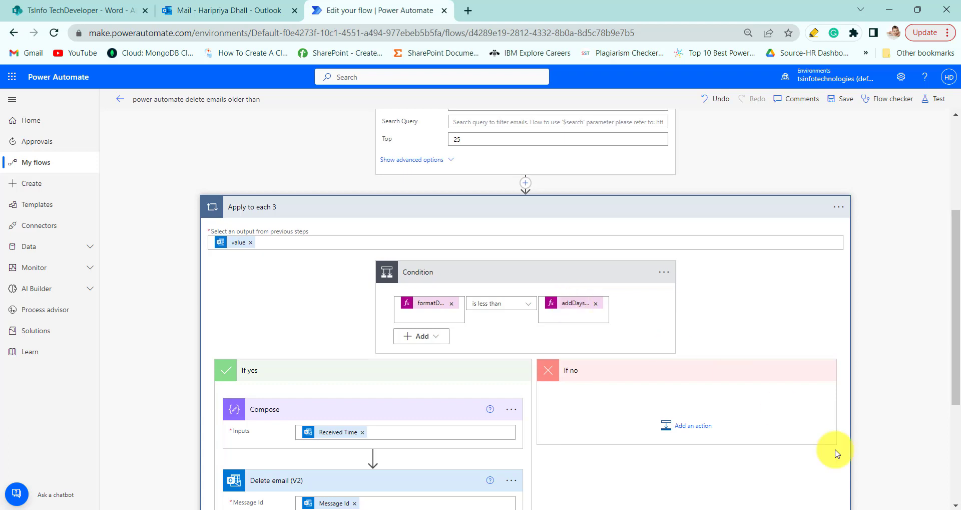
pyautogui.click(579, 307)
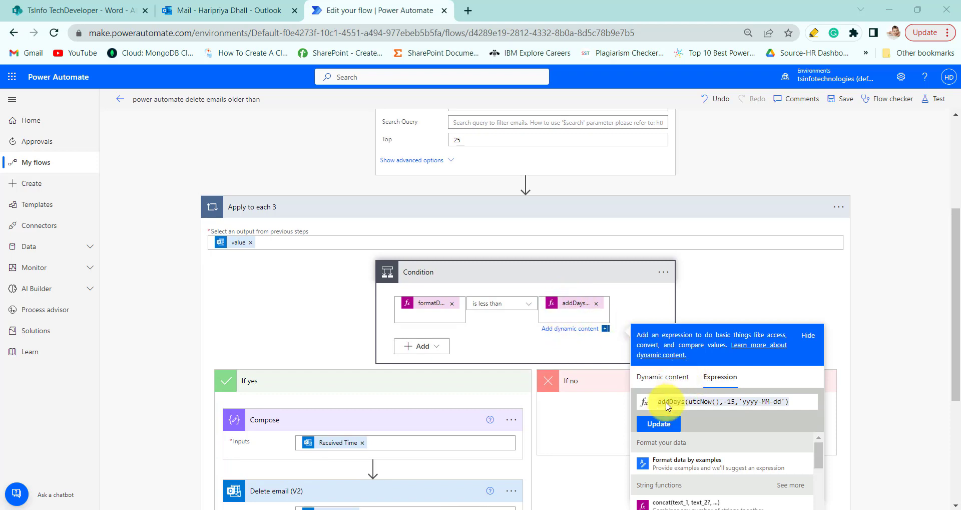
pyautogui.moveTo(656, 401); pyautogui.dragTo(796, 406)
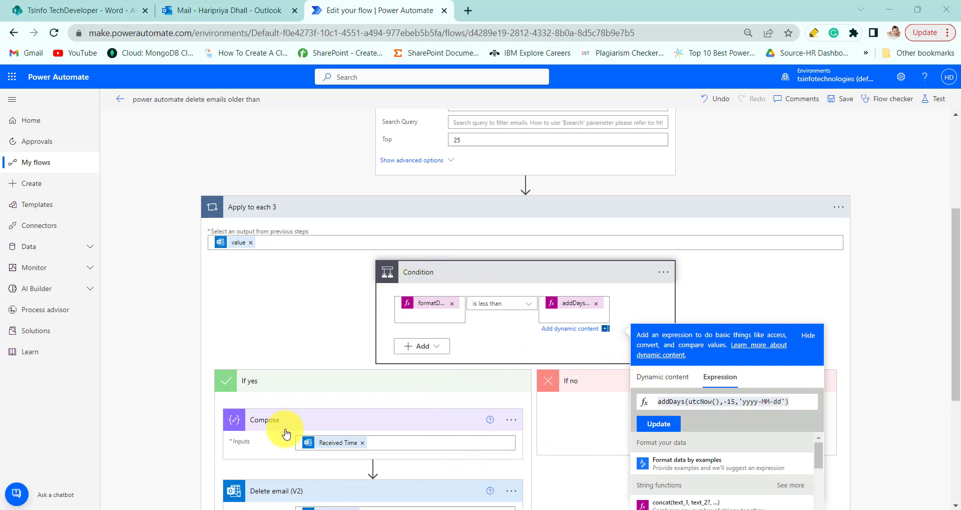
pyautogui.scroll(-2, 310, 403)
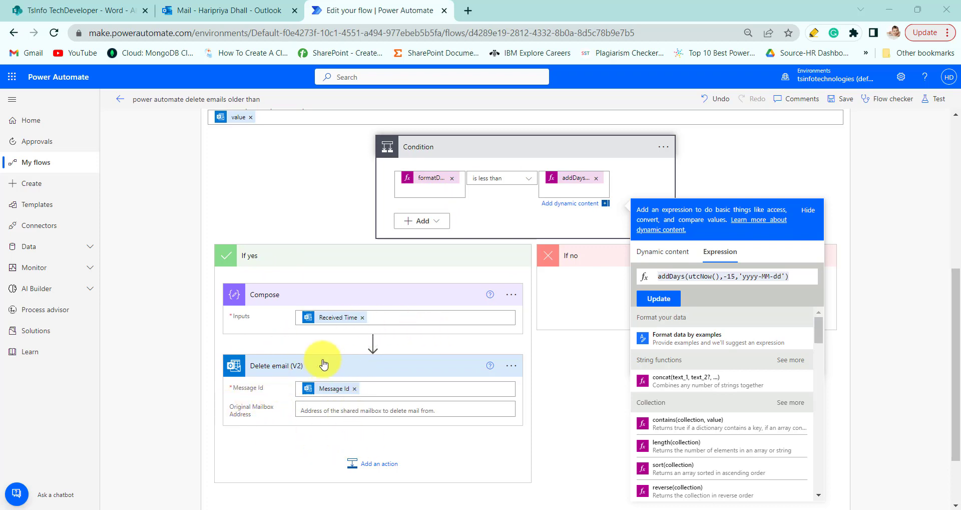
# Save the flow and note the Outlook Inbox's starting count of 2,325 items, 2,127 unread.
pyautogui.click(845, 99)
pyautogui.hotkey('ctrl', 'shift', 'Tab')
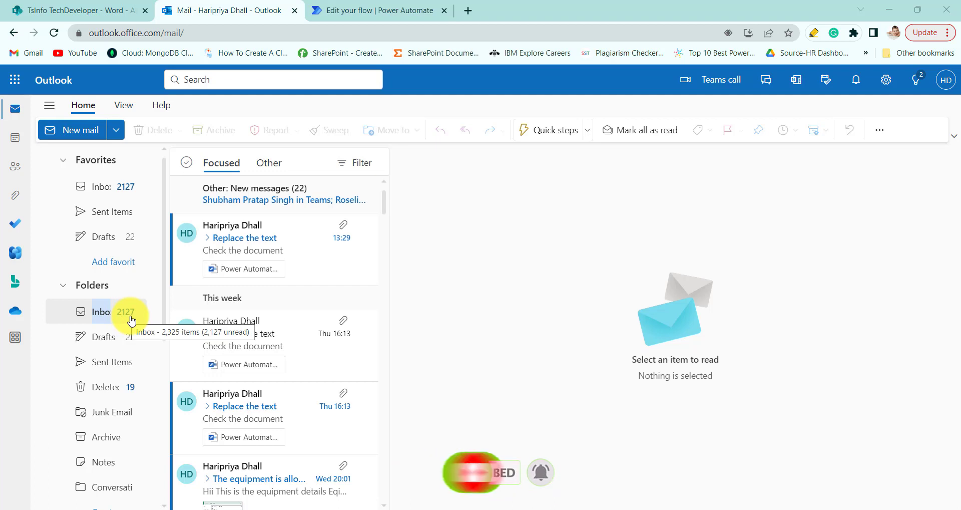
pyautogui.click(132, 321)
# Collapse the condition and start a manually triggered test run of the flow.
pyautogui.click(387, 17)
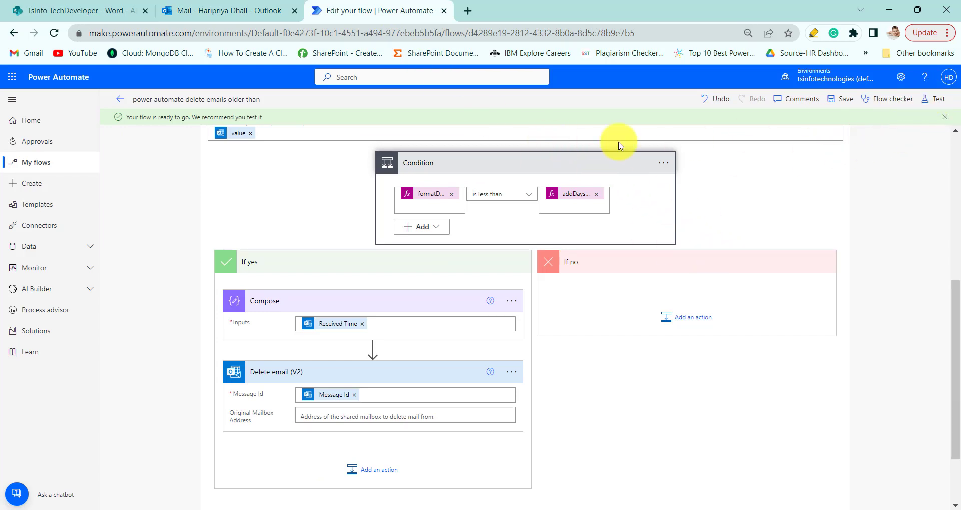
pyautogui.click(521, 160)
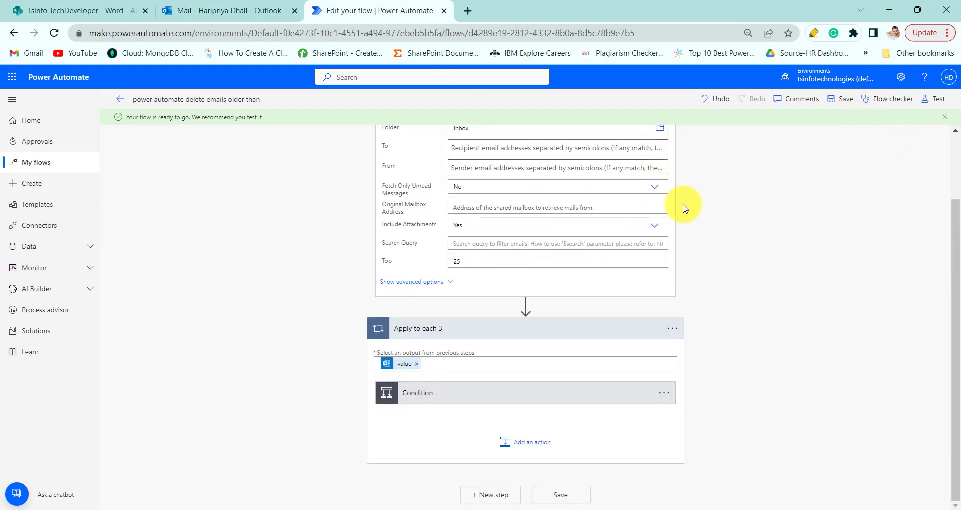
pyautogui.click(931, 98)
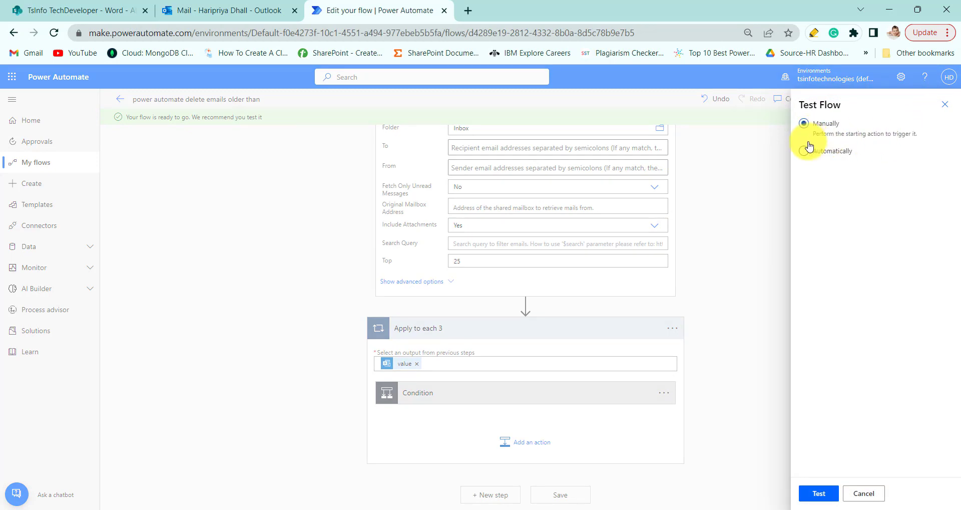
pyautogui.click(815, 495)
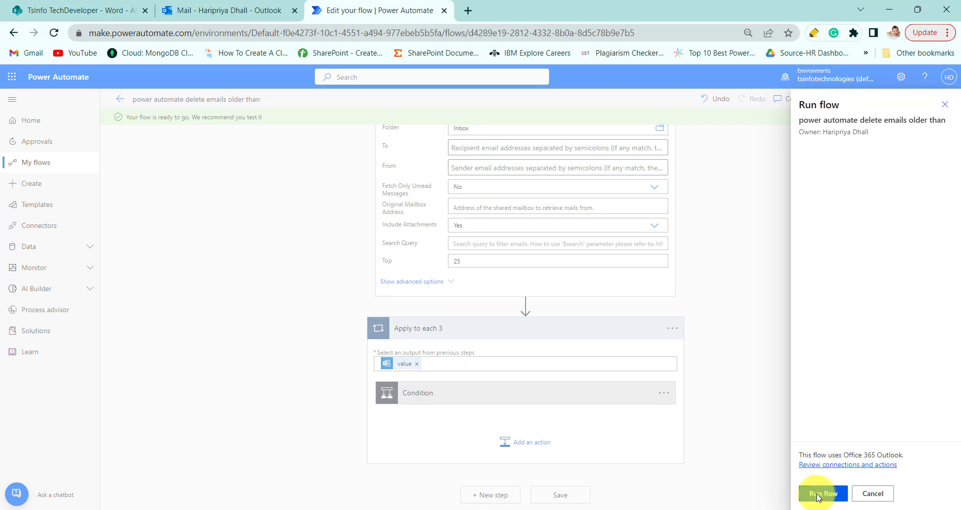
pyautogui.click(817, 495)
pyautogui.click(817, 494)
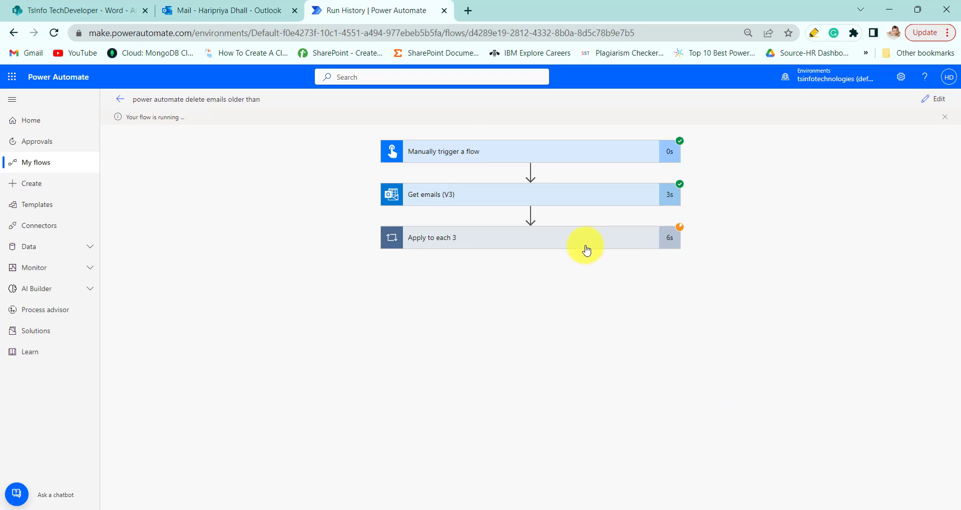
# Step through the loop's condition results to iteration 20 of 25, where the condition is true.
pyautogui.click(586, 250)
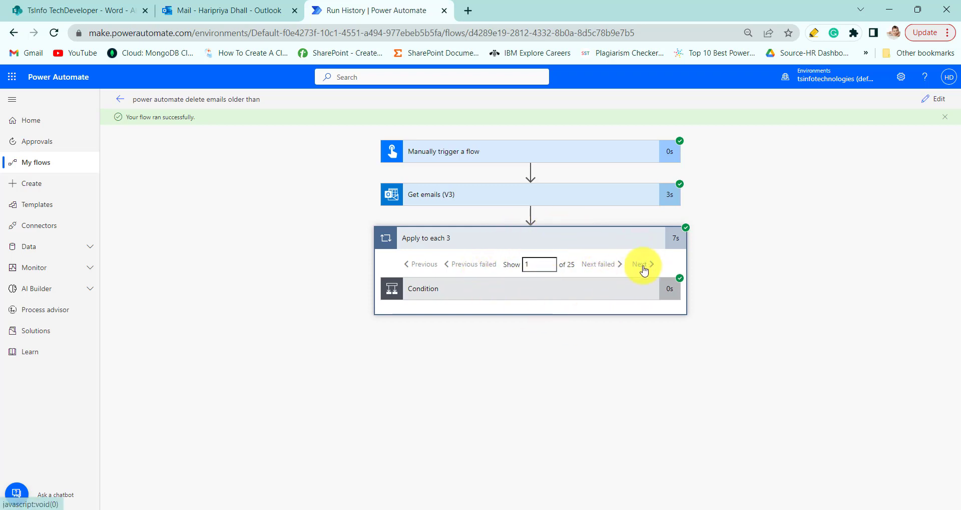
pyautogui.click(581, 291)
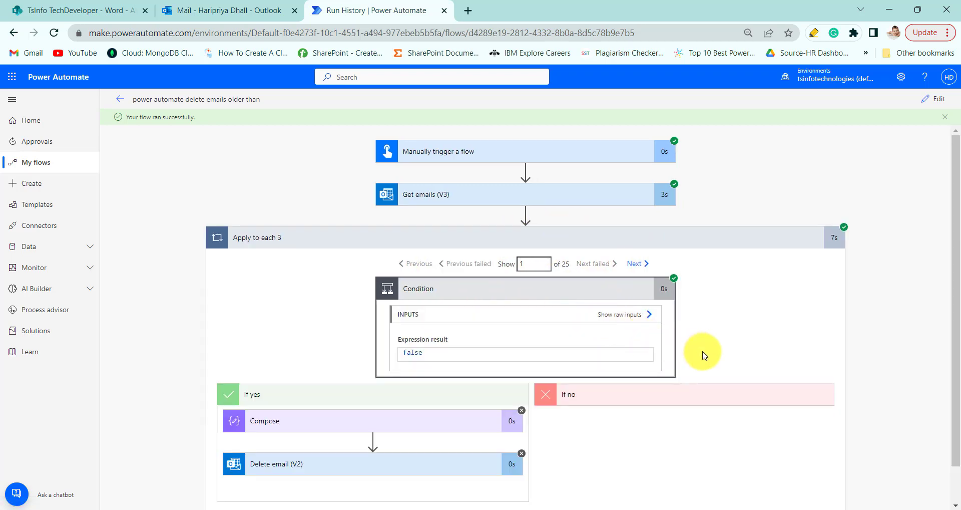
pyautogui.click(638, 263)
pyautogui.click(638, 264)
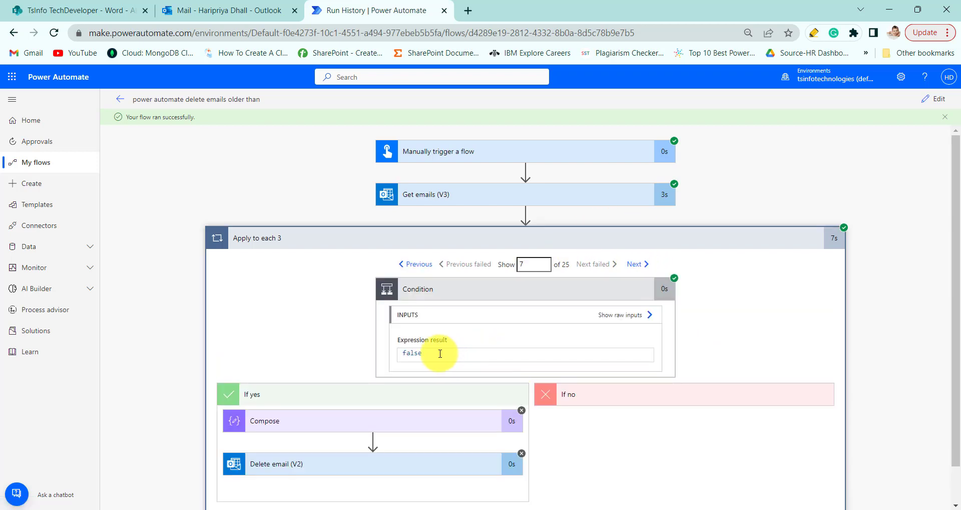
pyautogui.moveTo(429, 354); pyautogui.dragTo(401, 353)
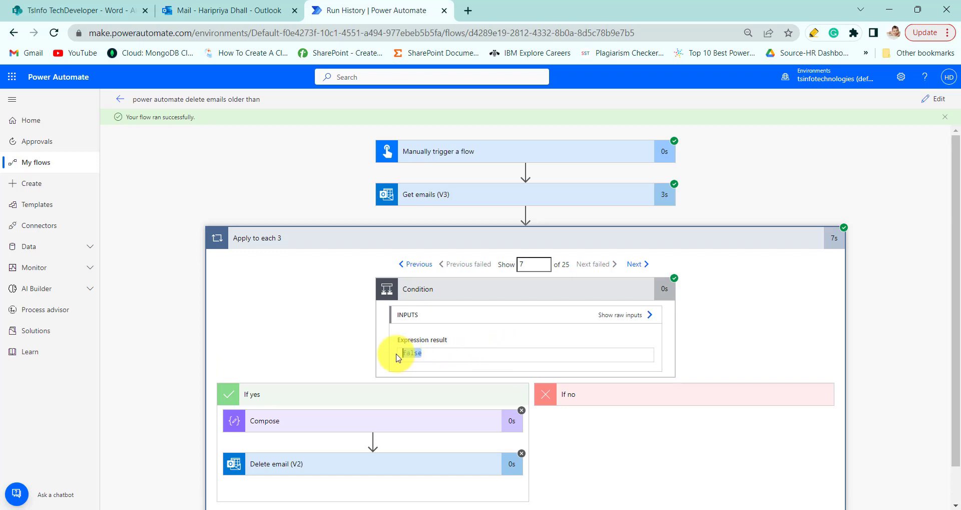
pyautogui.click(635, 265)
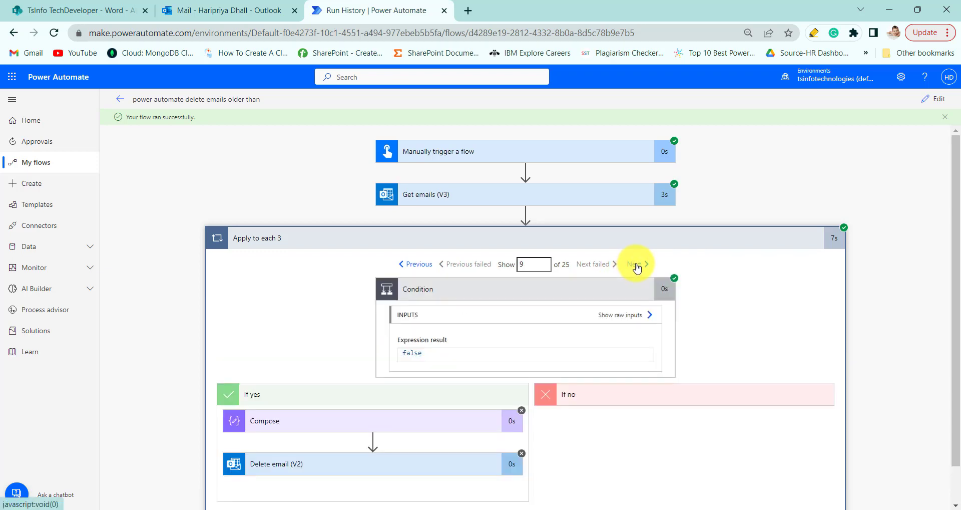
pyautogui.click(636, 265)
pyautogui.click(636, 265)
pyautogui.click(636, 265)
pyautogui.click(636, 265)
pyautogui.click(636, 265)
pyautogui.click(636, 266)
pyautogui.click(635, 265)
pyautogui.click(636, 266)
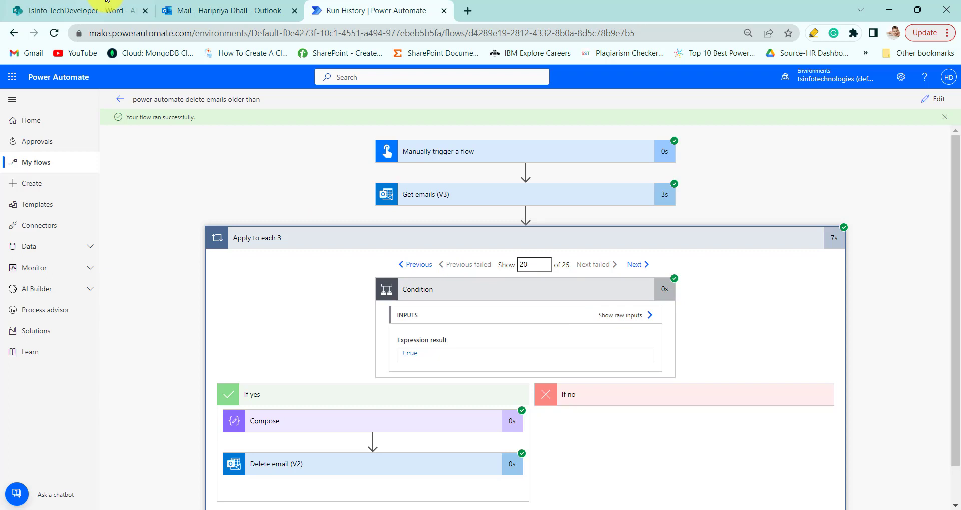
# Recheck the Outlook Inbox, now down to 2,319 items and 2,121 unread.
pyautogui.click(196, 11)
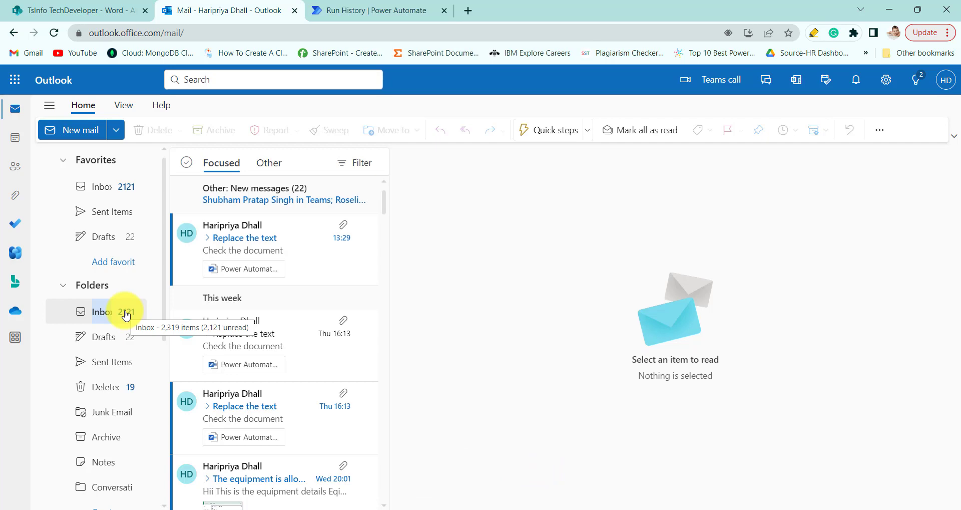
pyautogui.click(149, 311)
# Open Task View with Win+Tab to return to the PowerPoint slideshow.
pyautogui.press('super+Tab')
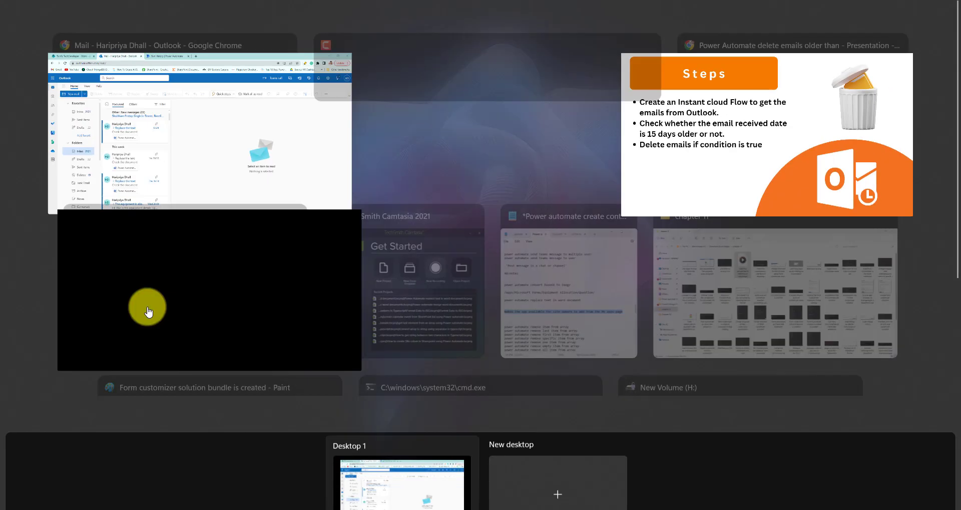